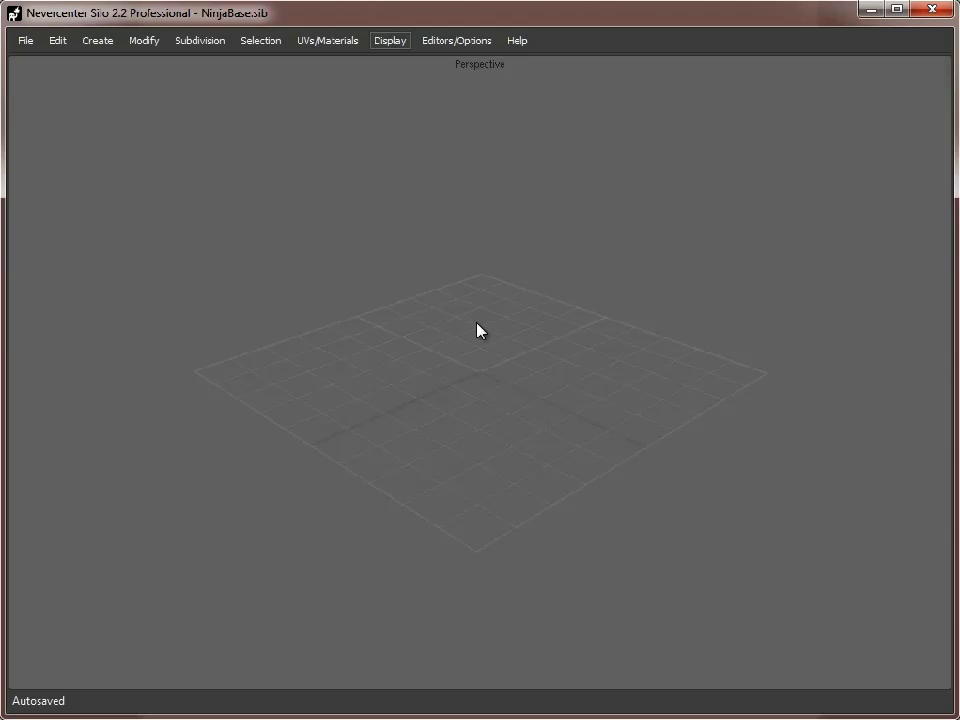
- Create a cube at the grid's center and subdivide it twice into a rounded form
right_click(489, 289)
mouse_move(500, 290)
click(737, 312)
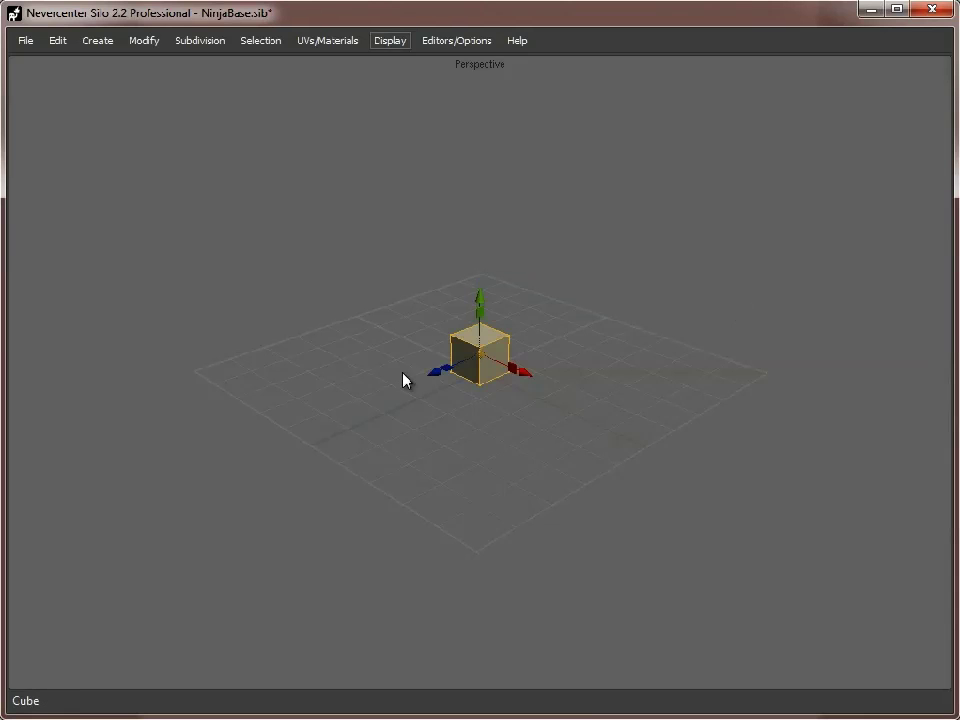
scroll(454, 381, up, 3)
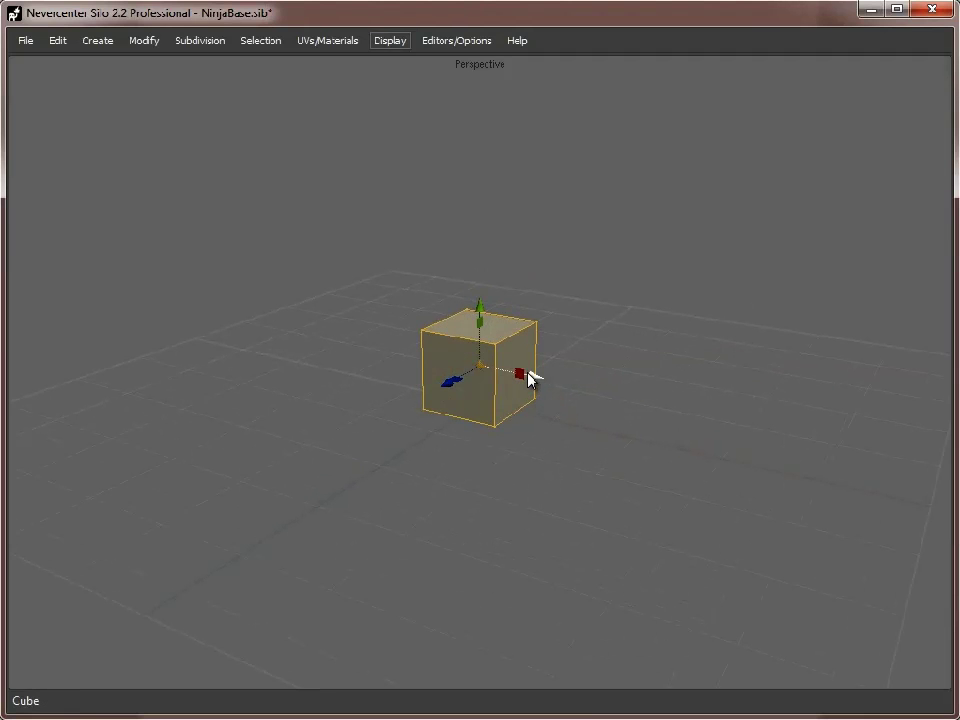
key(c)
key(c)
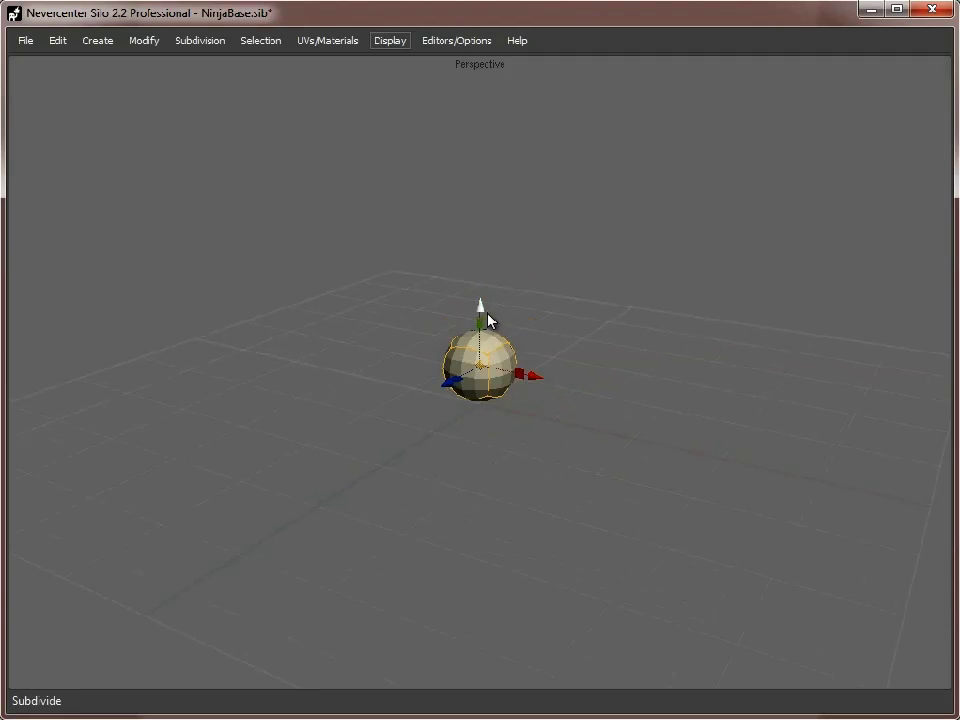
- Raise the subdivided cube vertically so it floats well above the grid
drag(480, 311, 414, 184)
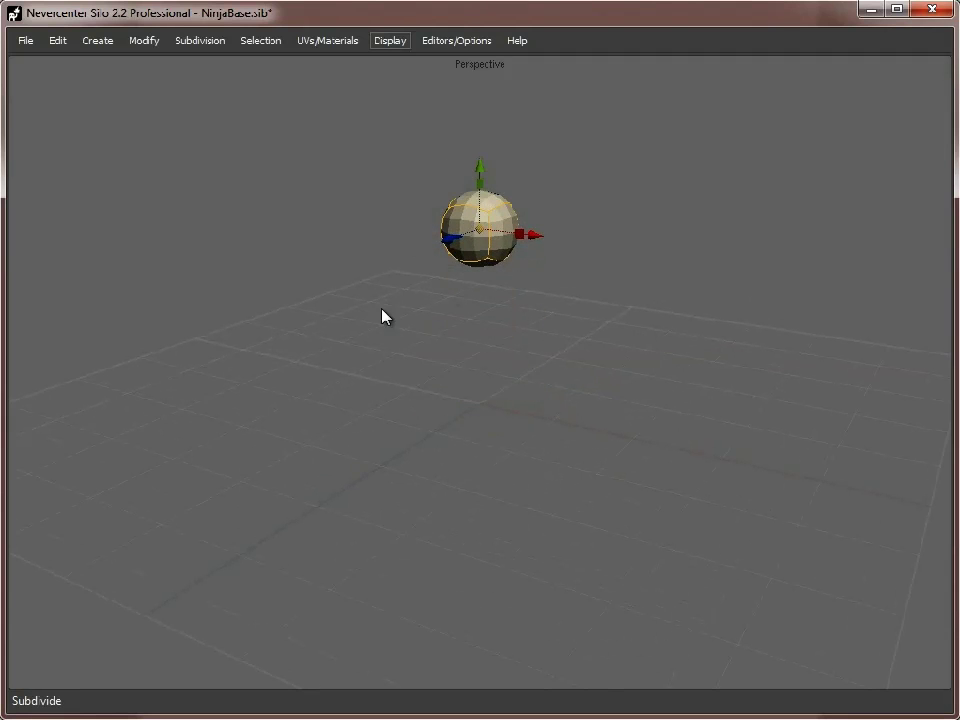
alt+drag(432, 237, 401, 407)
scroll(512, 326, up, 3)
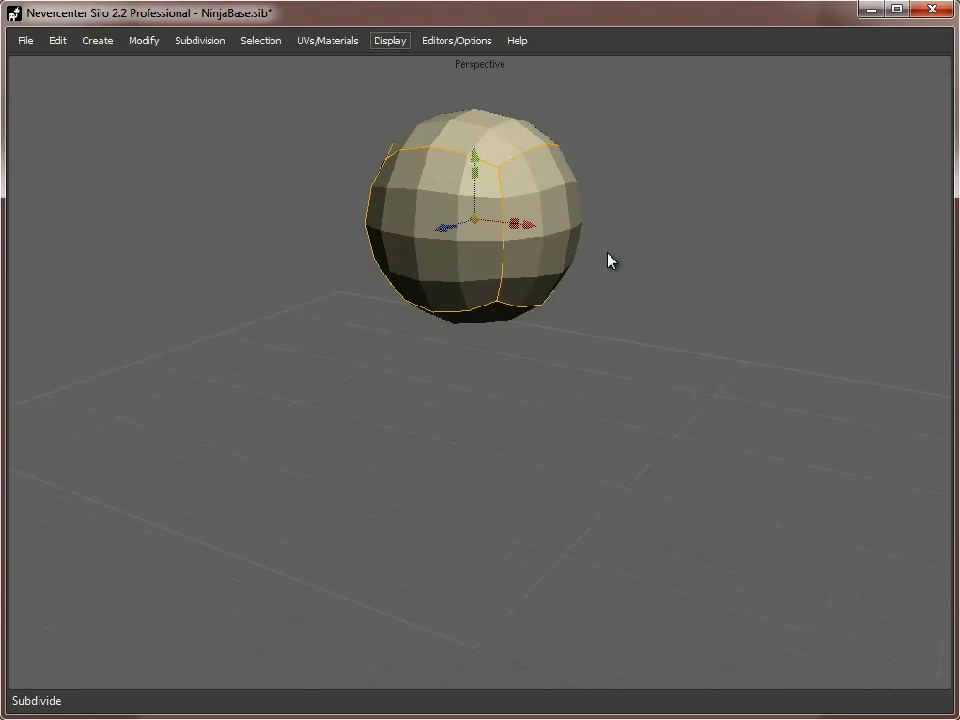
alt+drag(567, 243, 532, 291)
- Refine the control mesh of the rounded form, then return to selecting it as a whole object
click(258, 40)
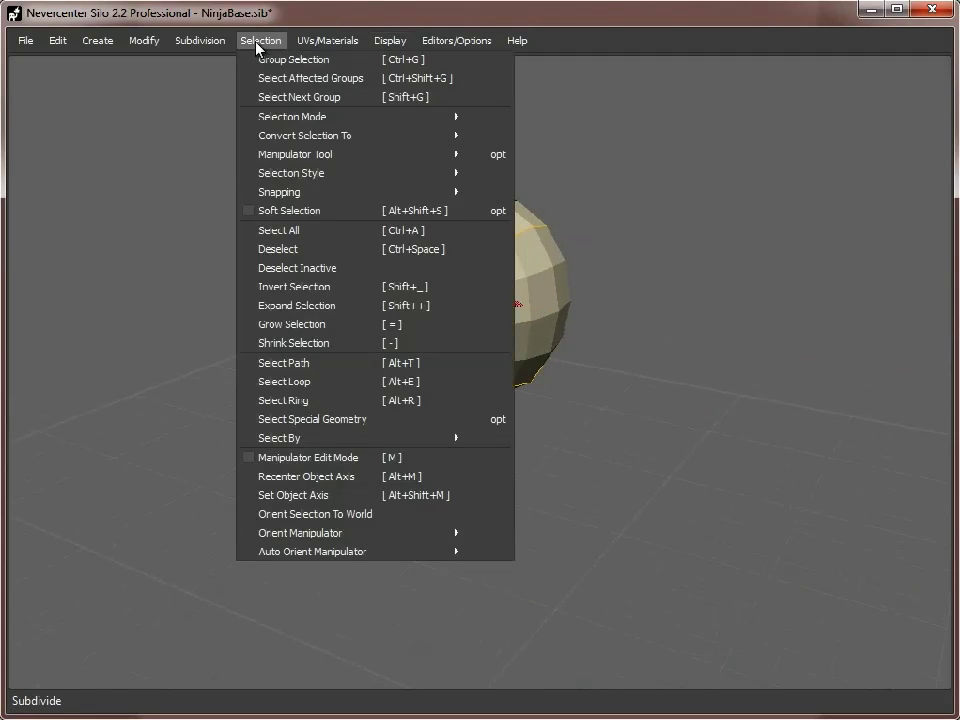
mouse_move(200, 40)
click(241, 136)
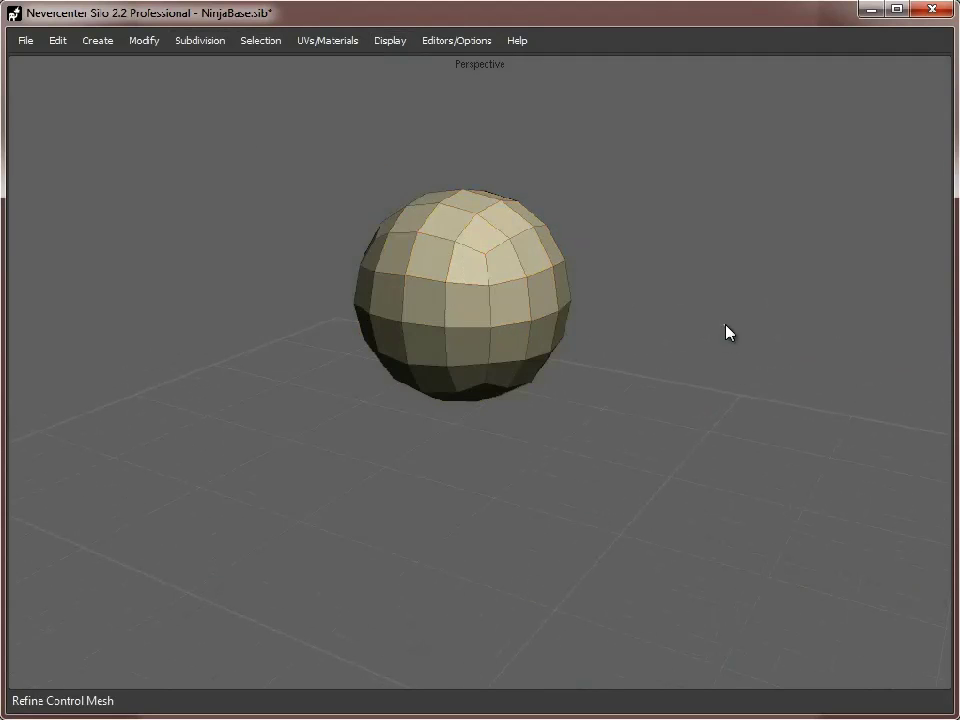
key(a)
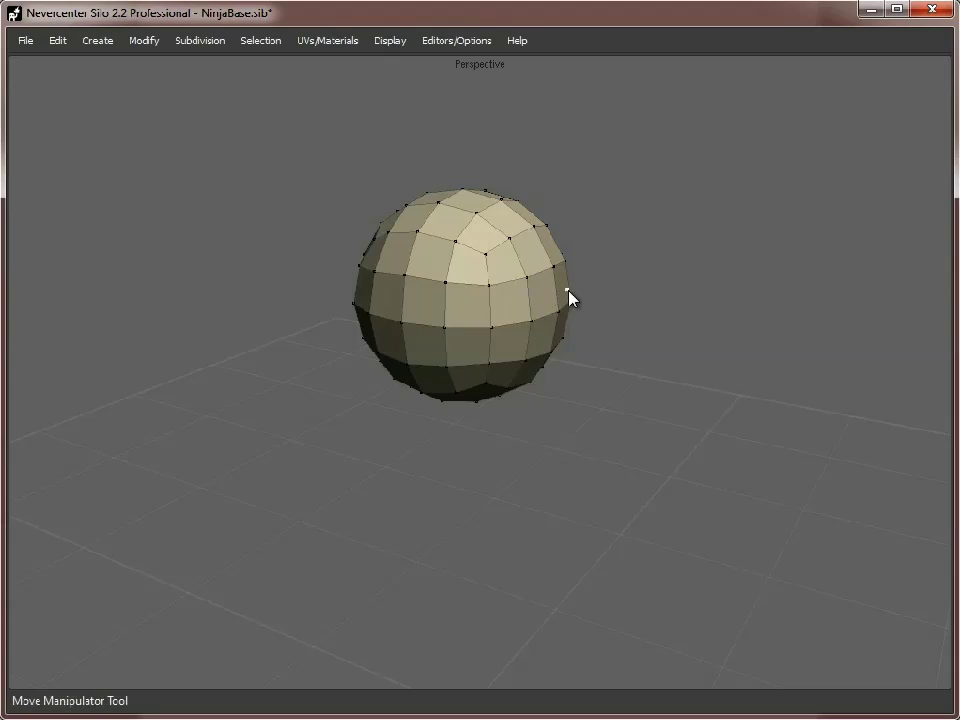
key(f)
middle_drag(638, 336, 703, 328)
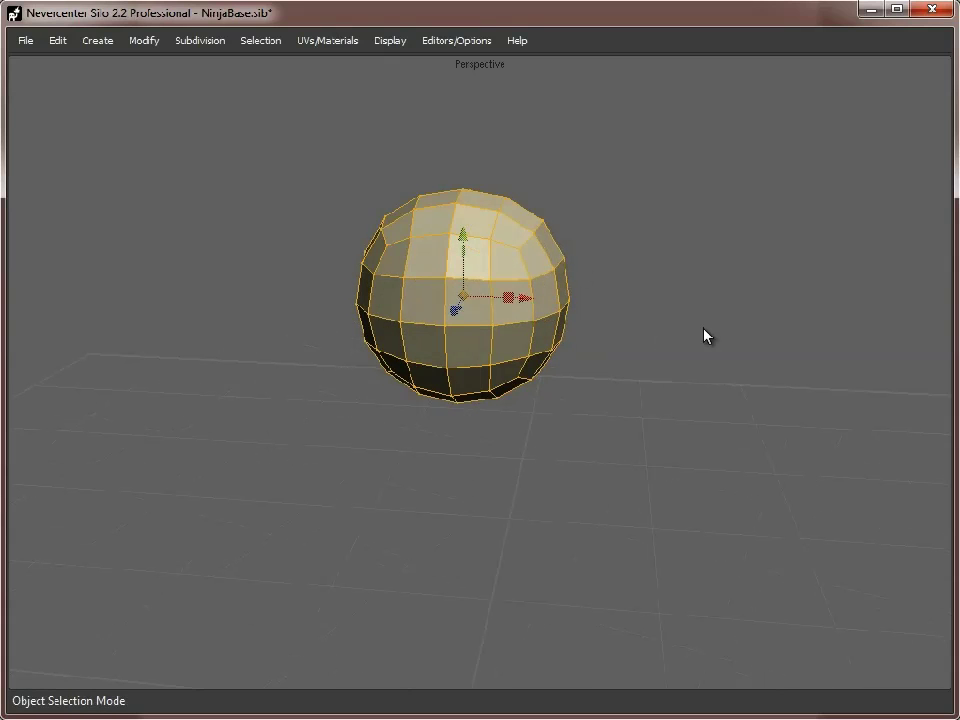
- Subdivide the refined sphere once and display it in Smooth Shade Mode
key(c)
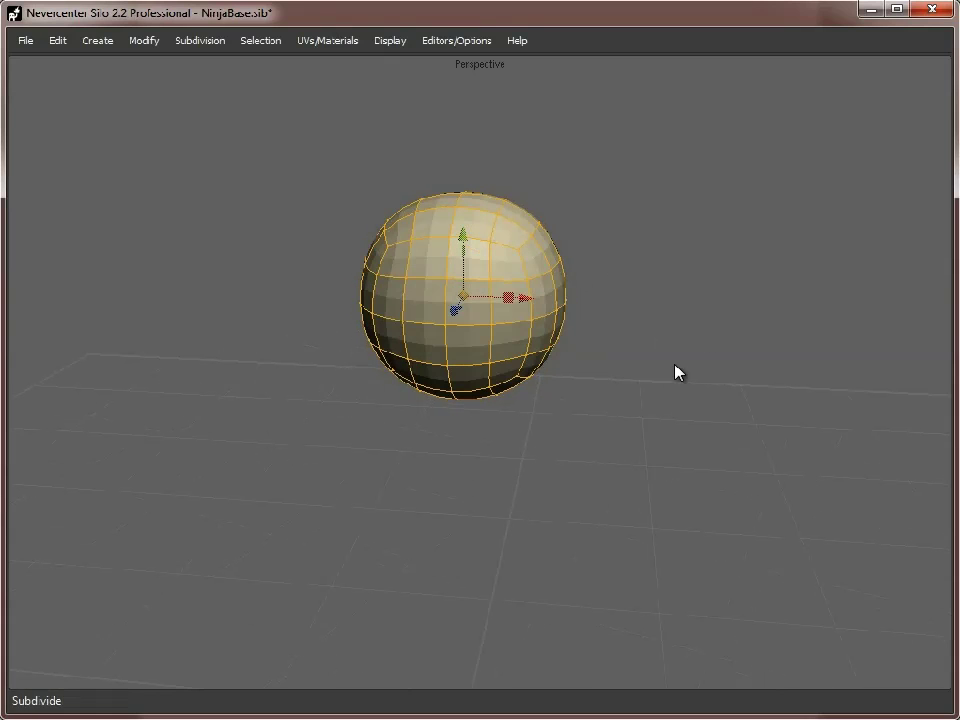
right_click(519, 232)
mouse_move(628, 508)
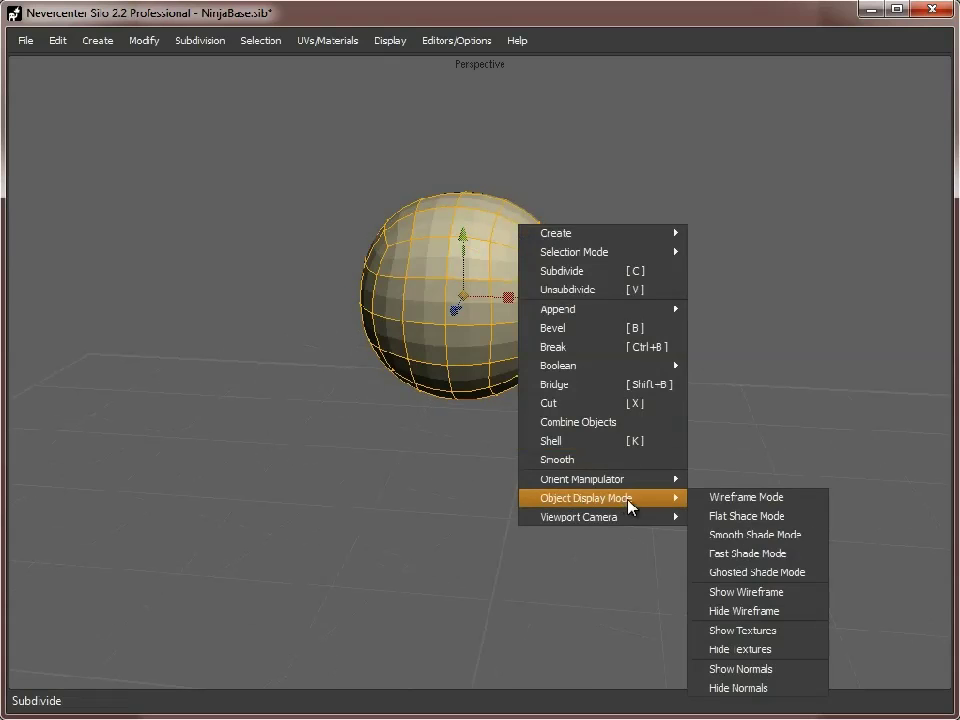
click(760, 535)
click(696, 405)
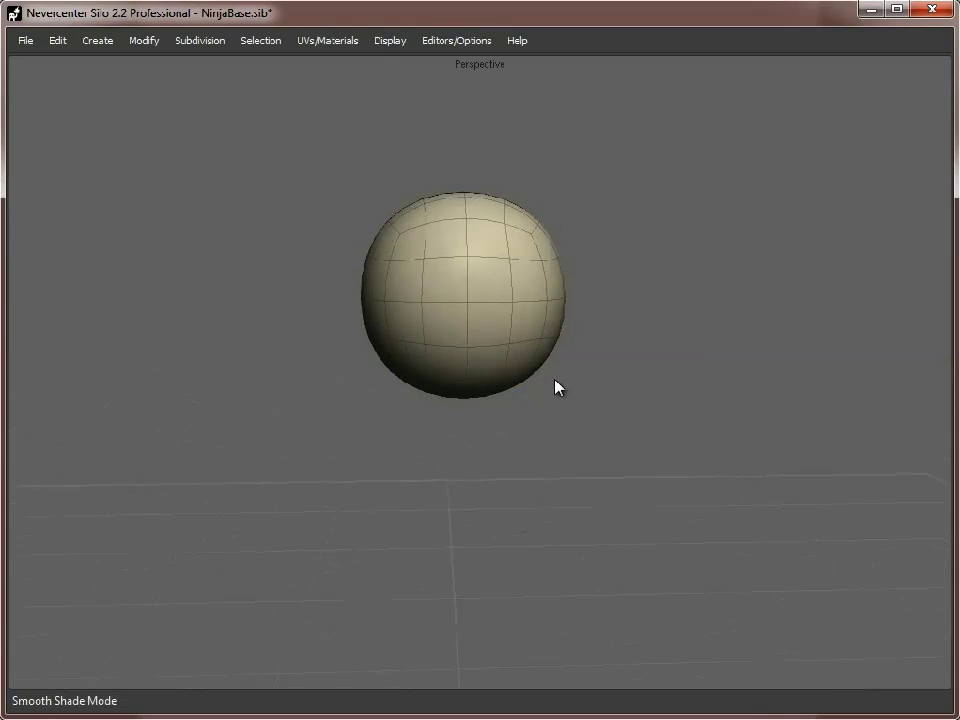
mouse_move(658, 375)
alt+mouse_down()
mouse_move(776, 394)
mouse_move(660, 397)
alt+mouse_up()
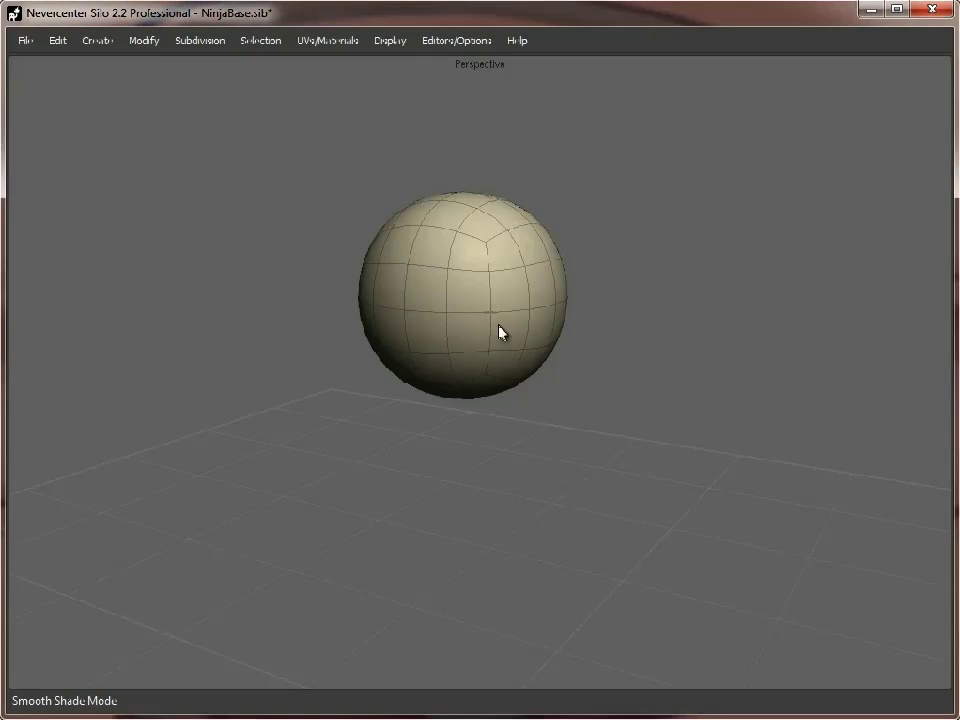
- Stretch the sphere vertically with the Scale manipulator into an egg-shaped head
click(472, 300)
key(r)
drag(482, 276, 460, 228)
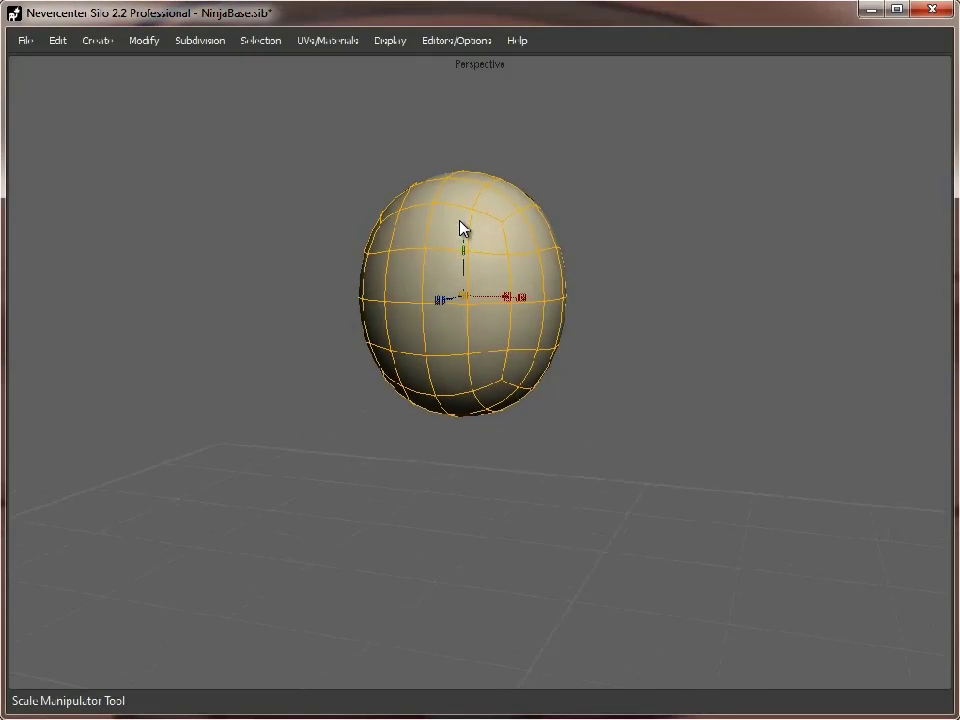
mouse_move(581, 388)
middle_down()
mouse_move(394, 388)
mouse_move(578, 389)
middle_up()
middle_drag(484, 441, 421, 433)
scroll(420, 433, up, 3)
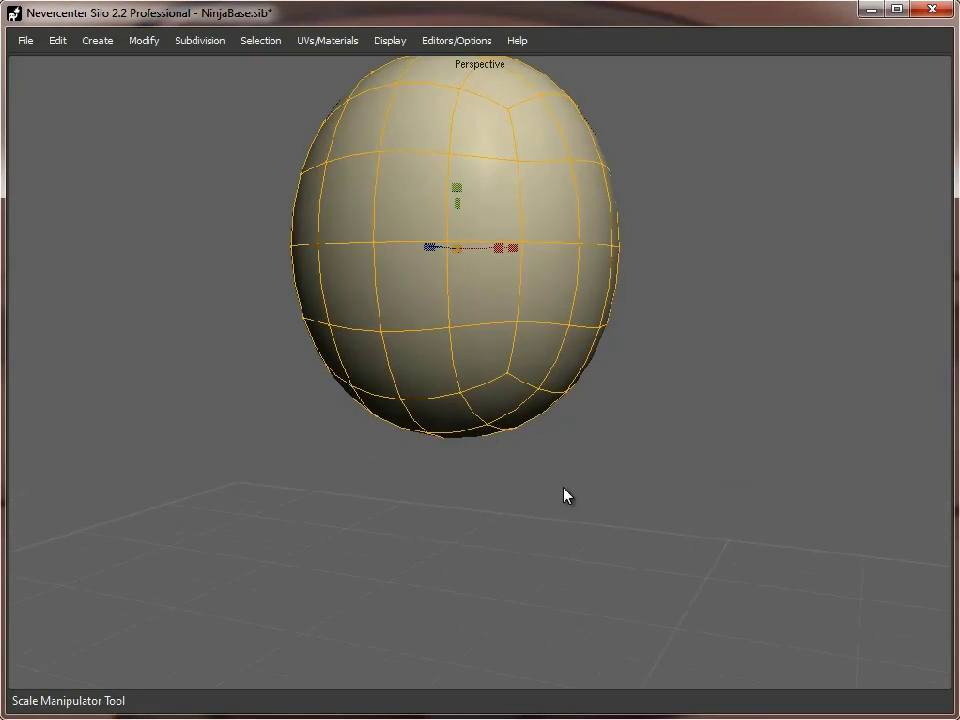
- Select the four central faces on the underside of the head and extrude them
key(d)
middle_drag(538, 484, 555, 439)
click(481, 424)
shift+click(422, 424)
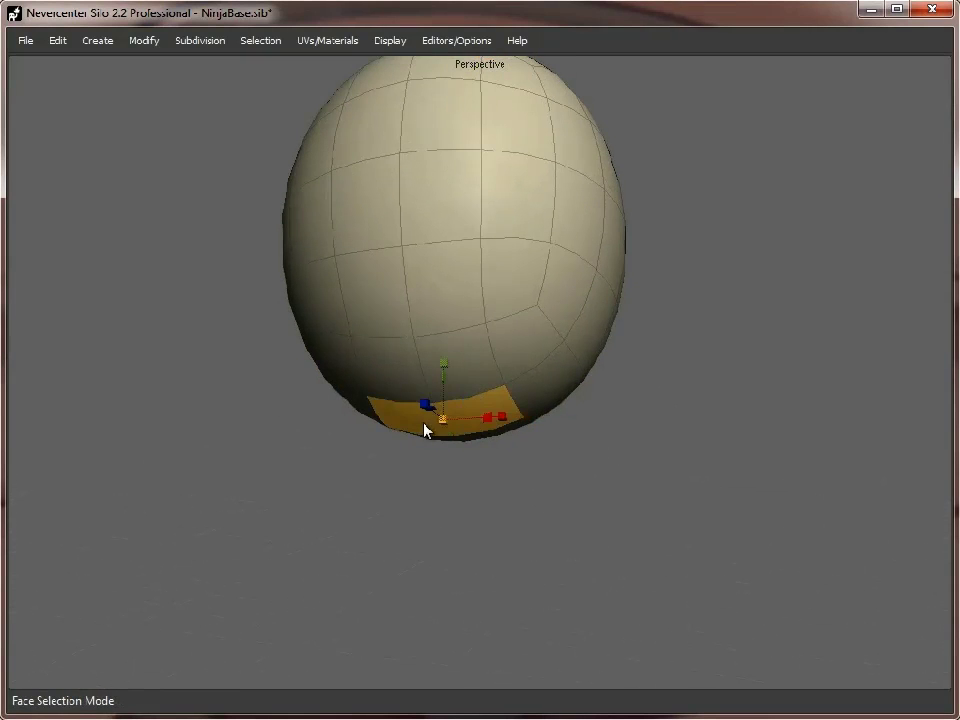
middle_drag(422, 424, 549, 486)
key(x)
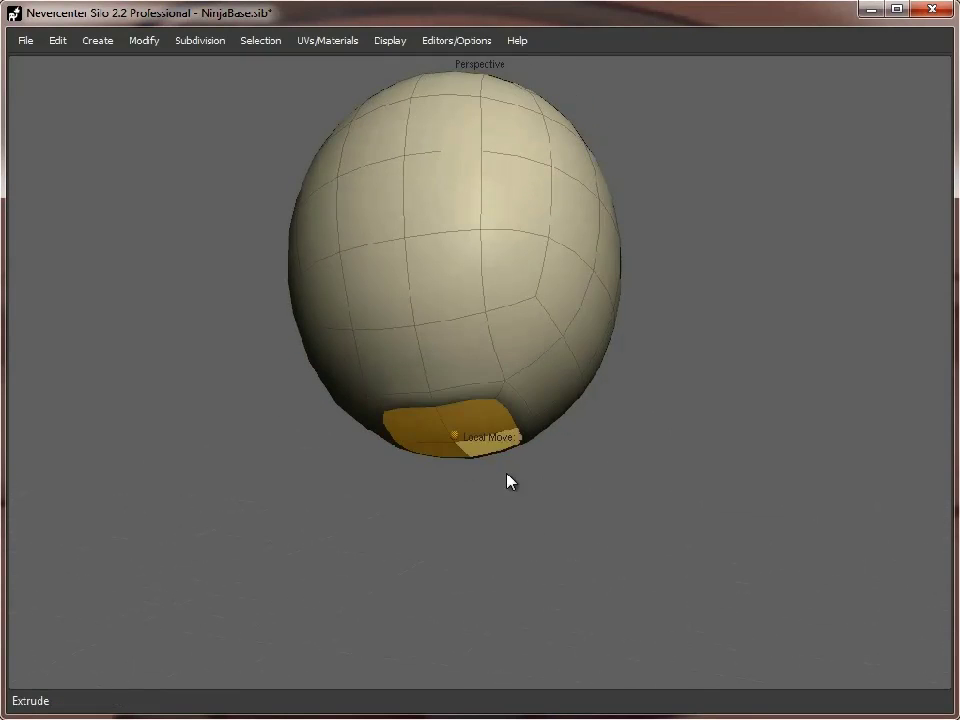
- Scale the extruded underside faces inward to about the width of a neck
middle_drag(463, 465, 564, 525)
key(w)
drag(455, 378, 454, 474)
middle_drag(454, 474, 469, 448)
key(r)
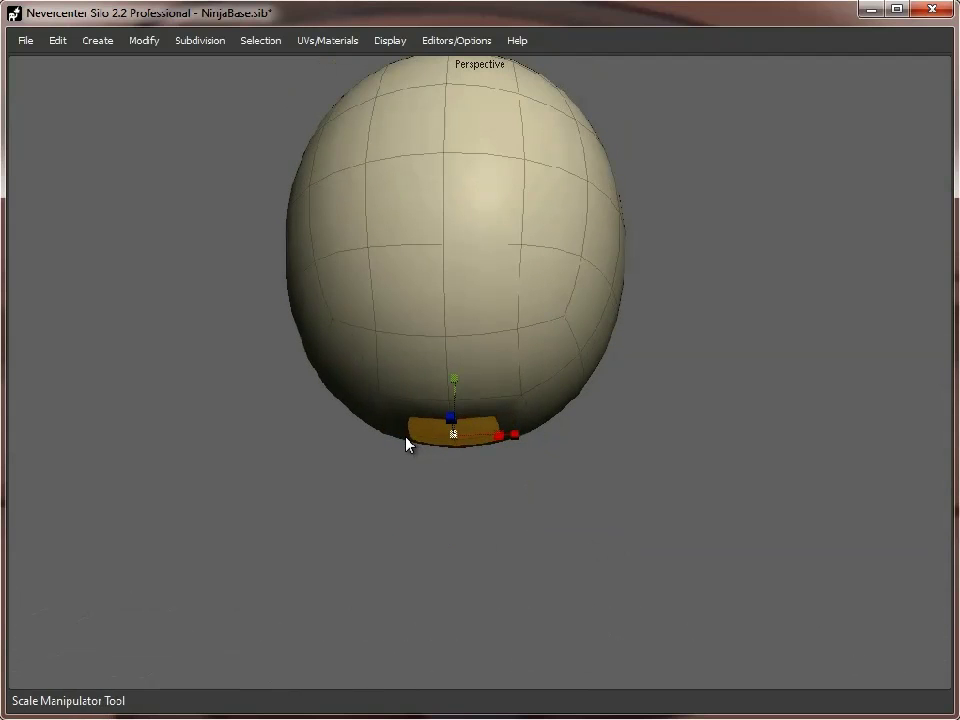
- Extrude the underside faces downward into a short neck and delete the faces capping its lower end
key(x)
key(w)
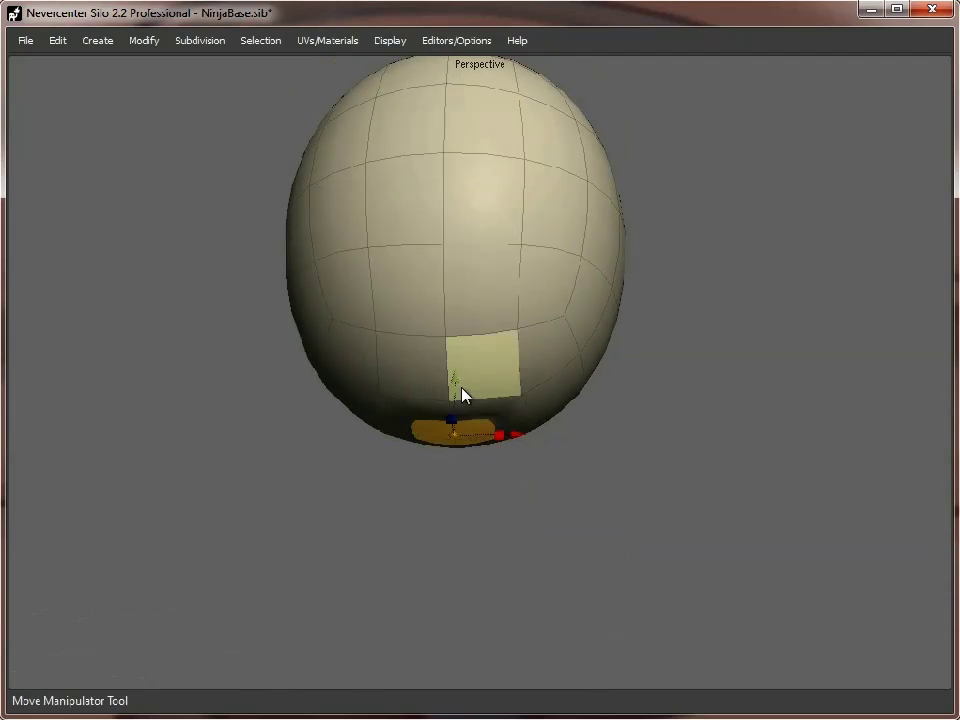
drag(454, 384, 455, 443)
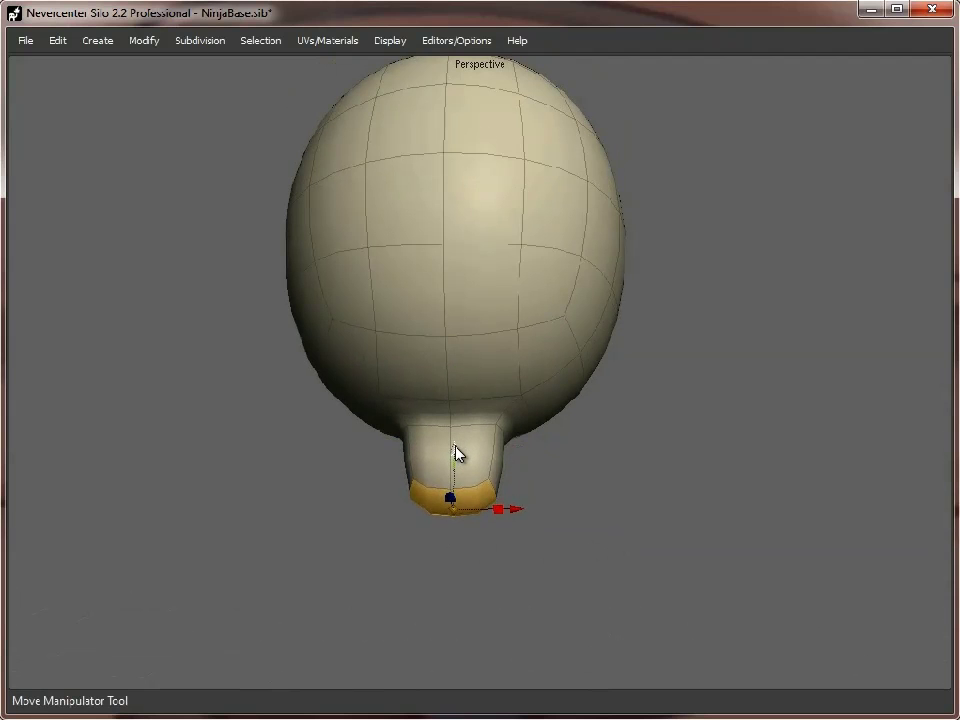
middle_drag(632, 456, 603, 478)
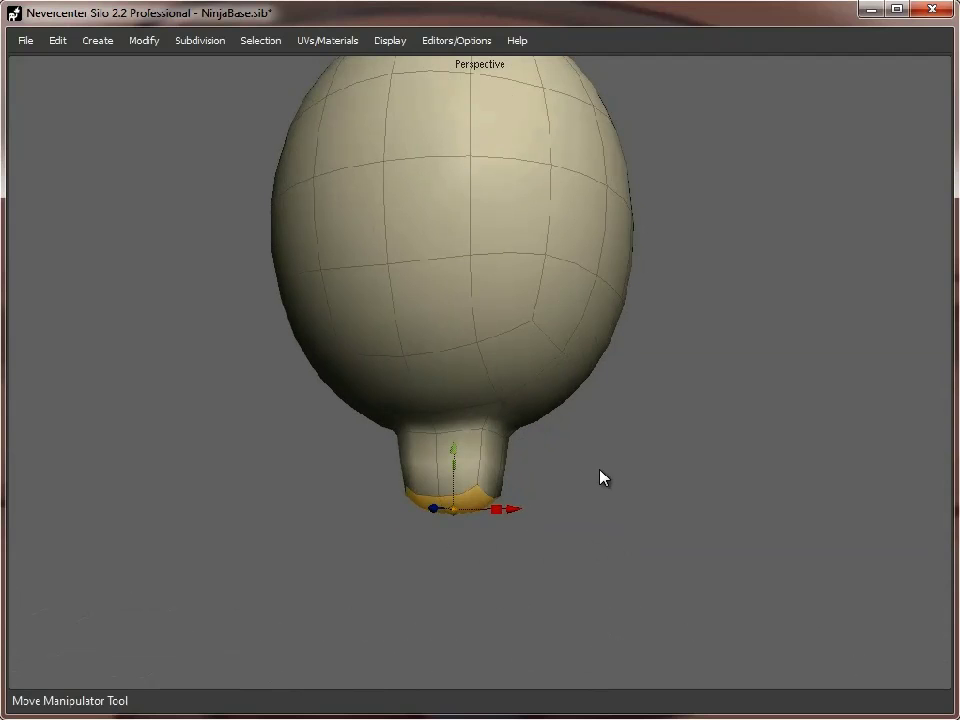
key(Delete)
- Select the ring of vertical edges around the neck for editing
middle_drag(573, 475, 591, 527)
key(2)
click(497, 476)
key(alt+r)
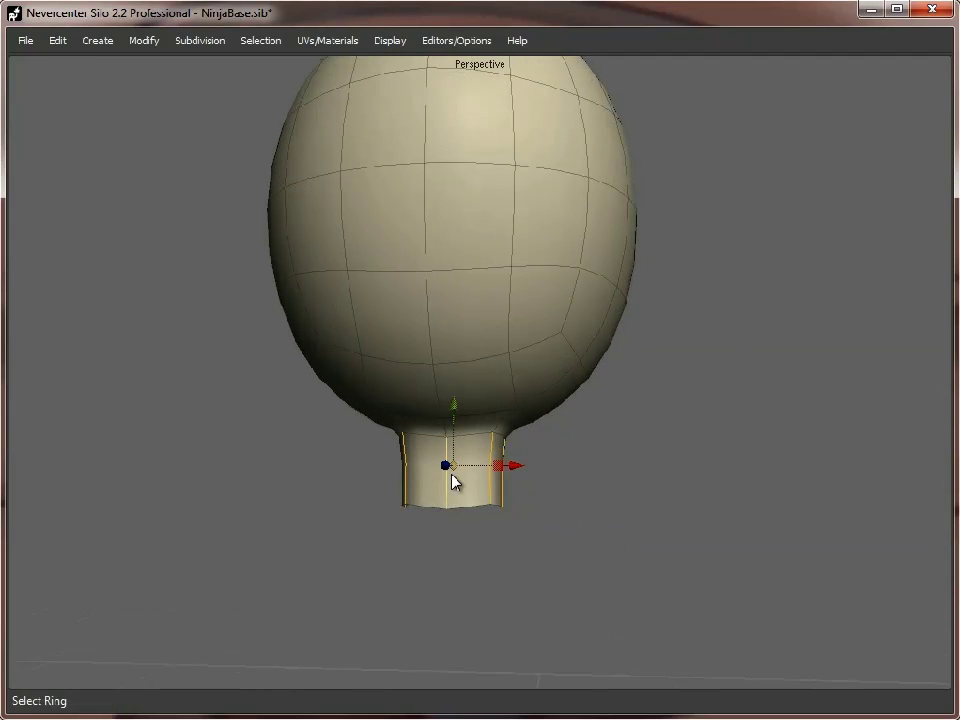
right_click(452, 482)
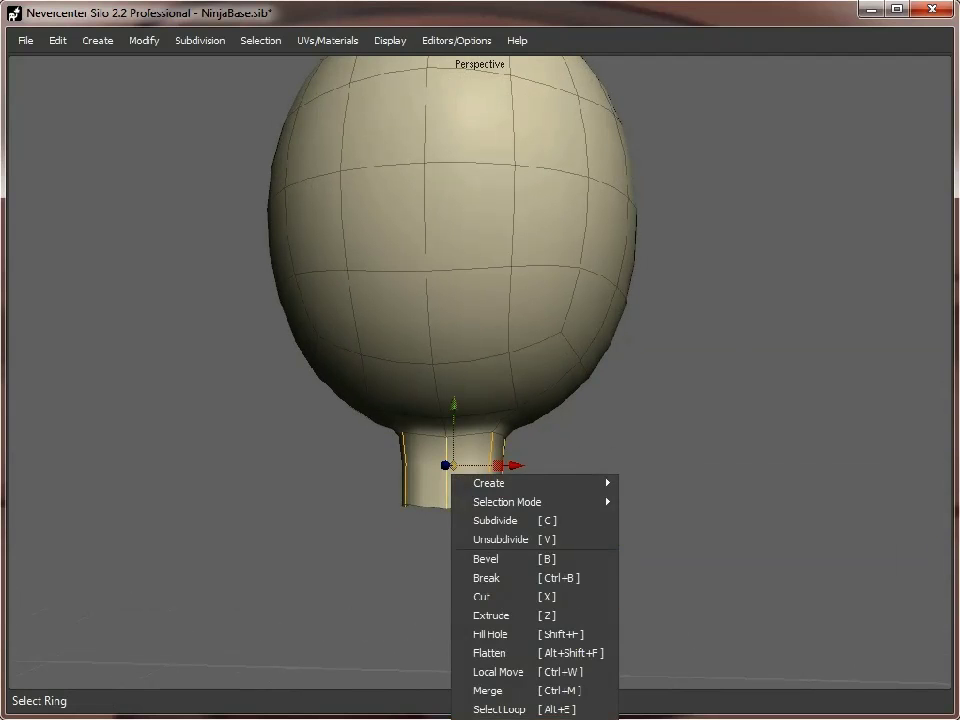
key(shift+s)
- Pull the open lower edge of the neck downward to lengthen the neck
mouse_move(636, 502)
middle_down()
mouse_move(486, 501)
mouse_move(648, 502)
middle_up()
double_click(448, 488)
key(x)
drag(455, 425, 456, 521)
middle_drag(456, 525, 689, 549)
scroll(609, 484, down, 3)
- Select the neck's bottom edge loop and try scaling it outward
middle_drag(609, 484, 456, 349)
scroll(561, 389, up, 1)
key(d)
double_click(477, 427)
key(r)
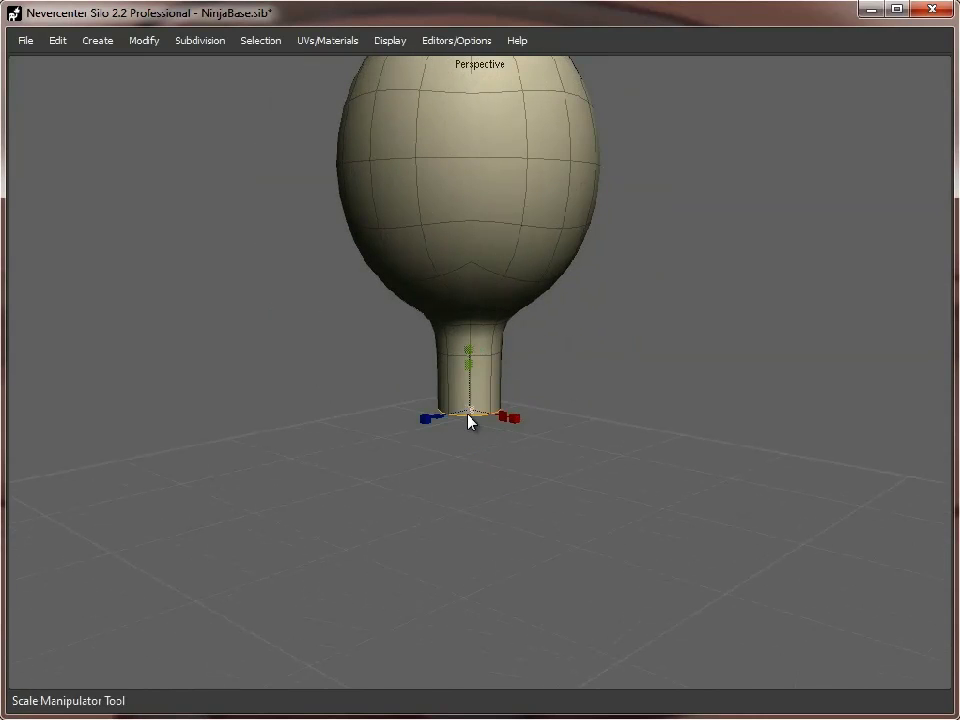
drag(476, 420, 527, 425)
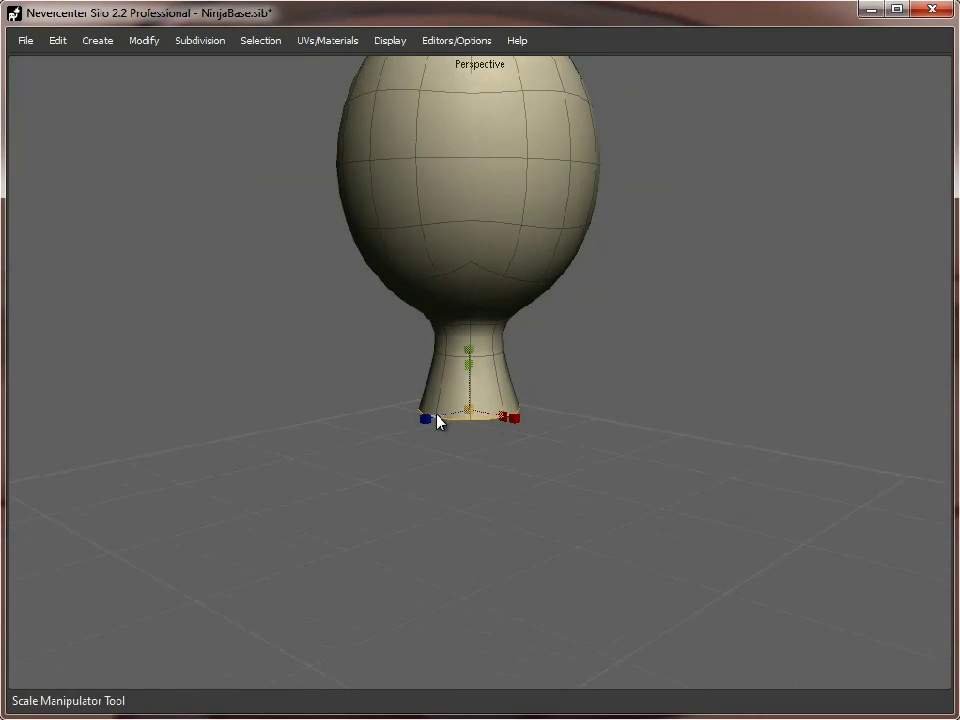
key(ctrl+z)
- Move the neck's bottom edge loop up slightly and scale it outward to flare the base of the neck
middle_drag(450, 422, 467, 360)
key(w)
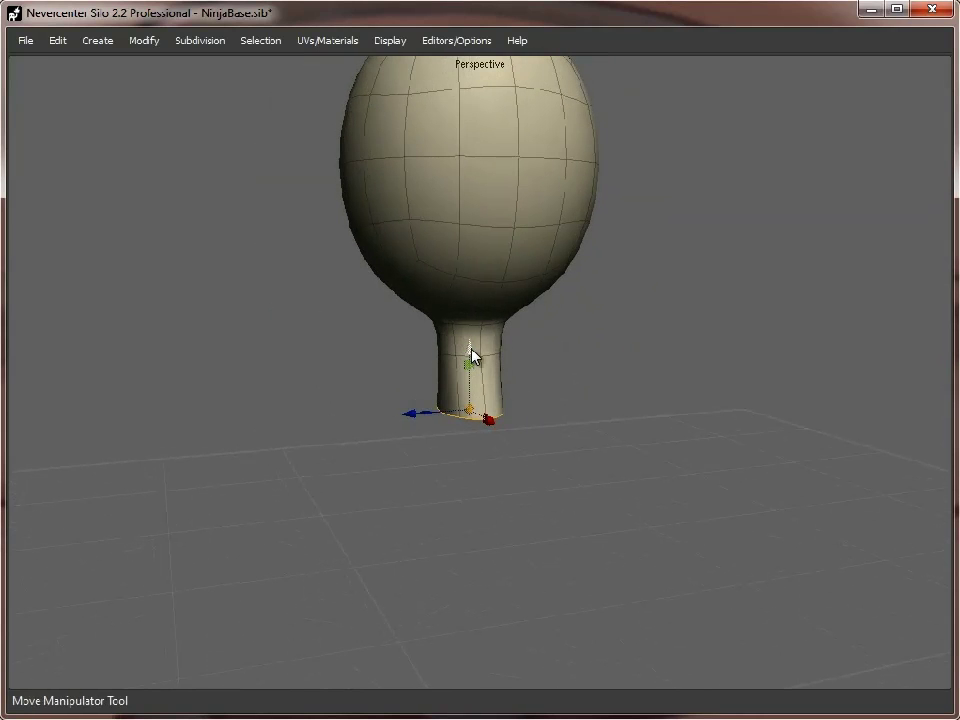
drag(471, 354, 469, 326)
middle_drag(469, 326, 645, 462)
key(r)
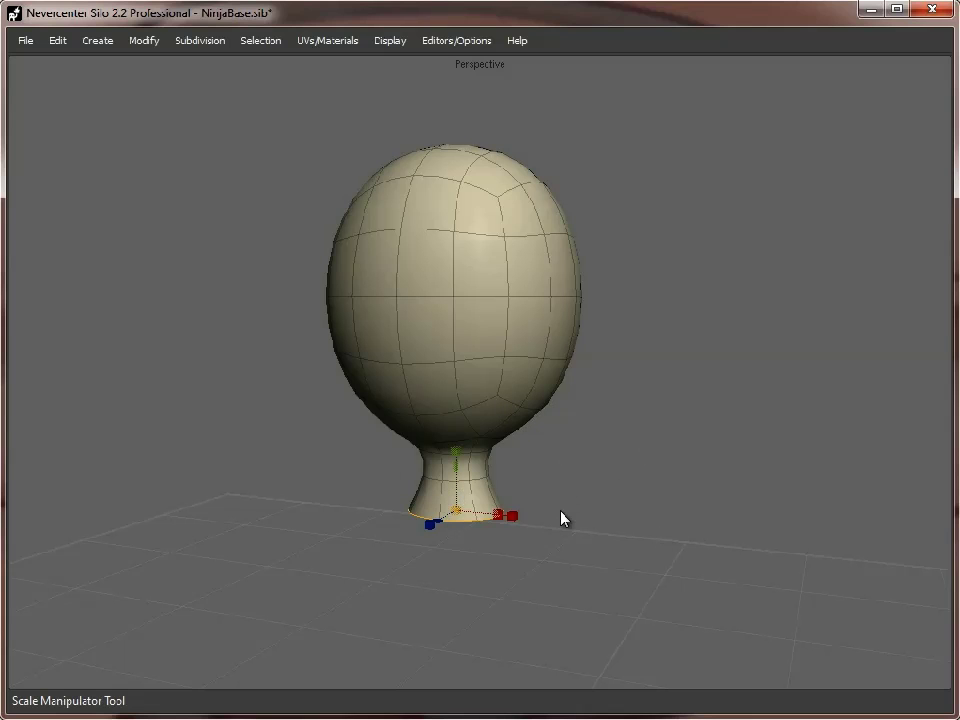
scroll(684, 521, down, 4)
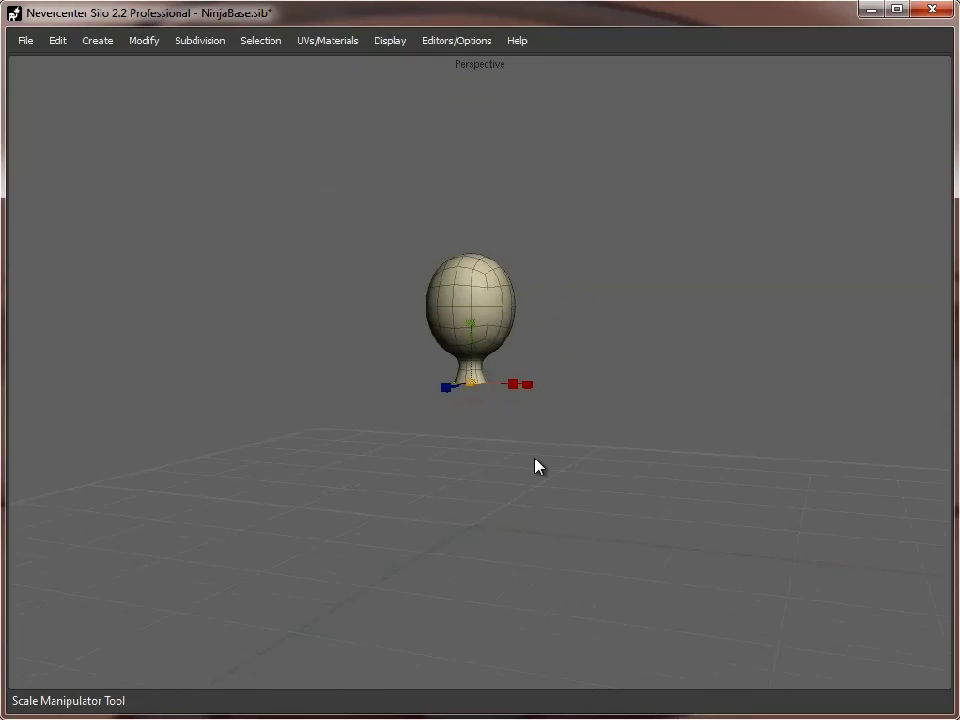